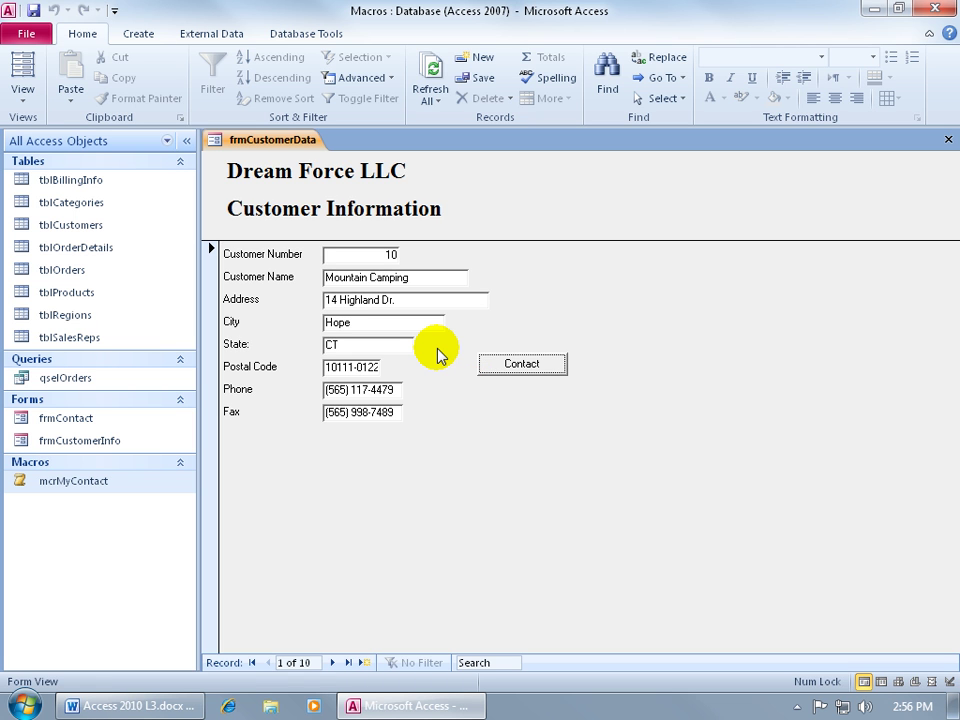
Go to customer record 2, open the unfiltered frmContact form, step through it, then close it.
left_click(332, 662)
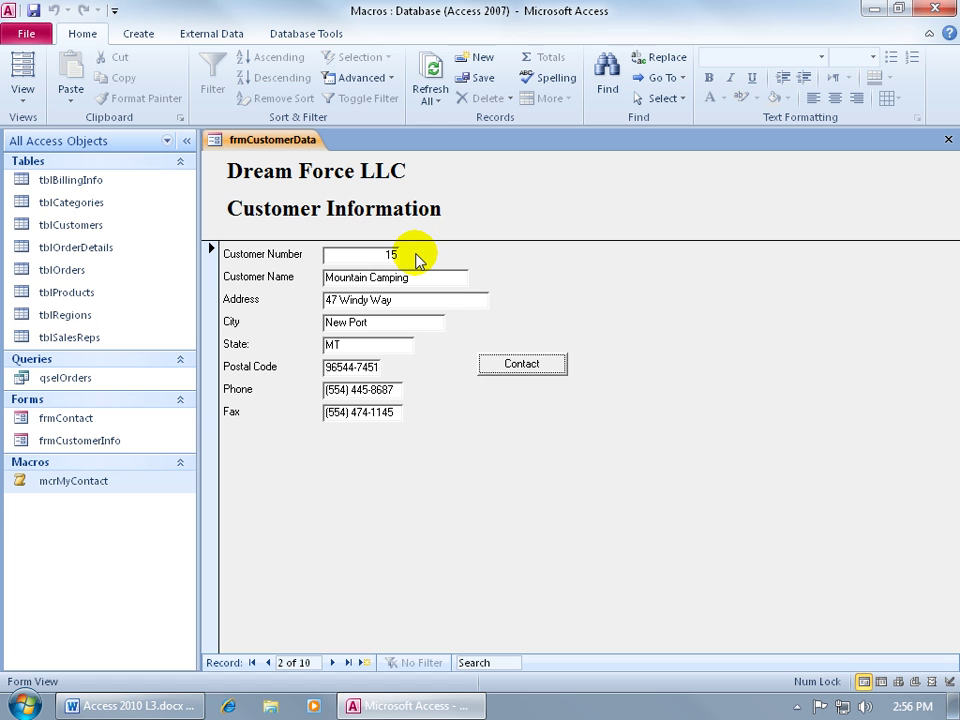
left_click(521, 366)
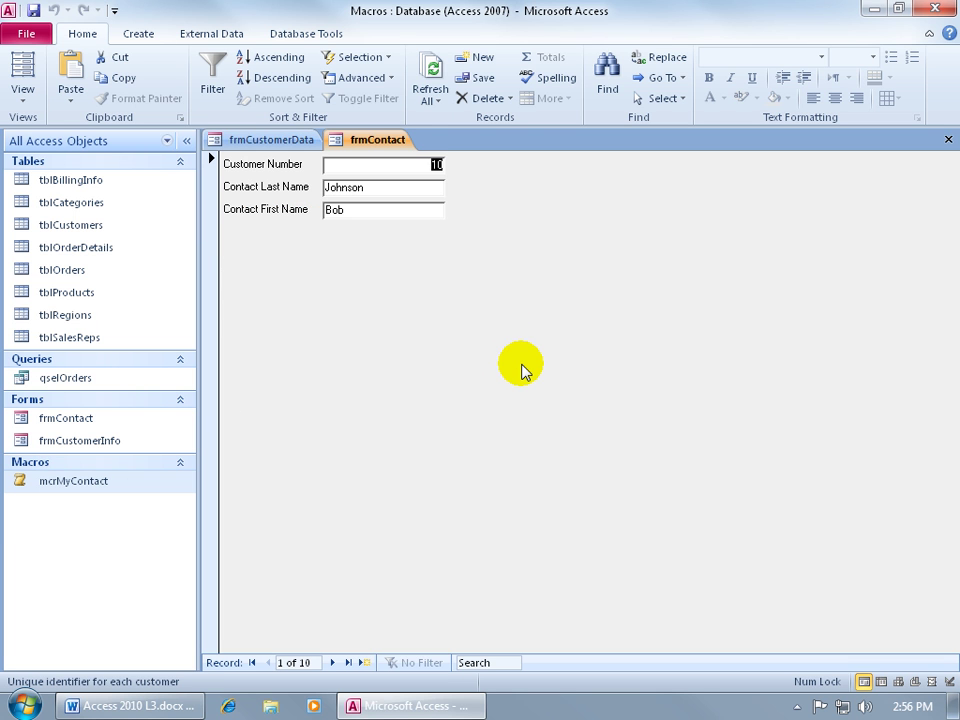
left_click(332, 662)
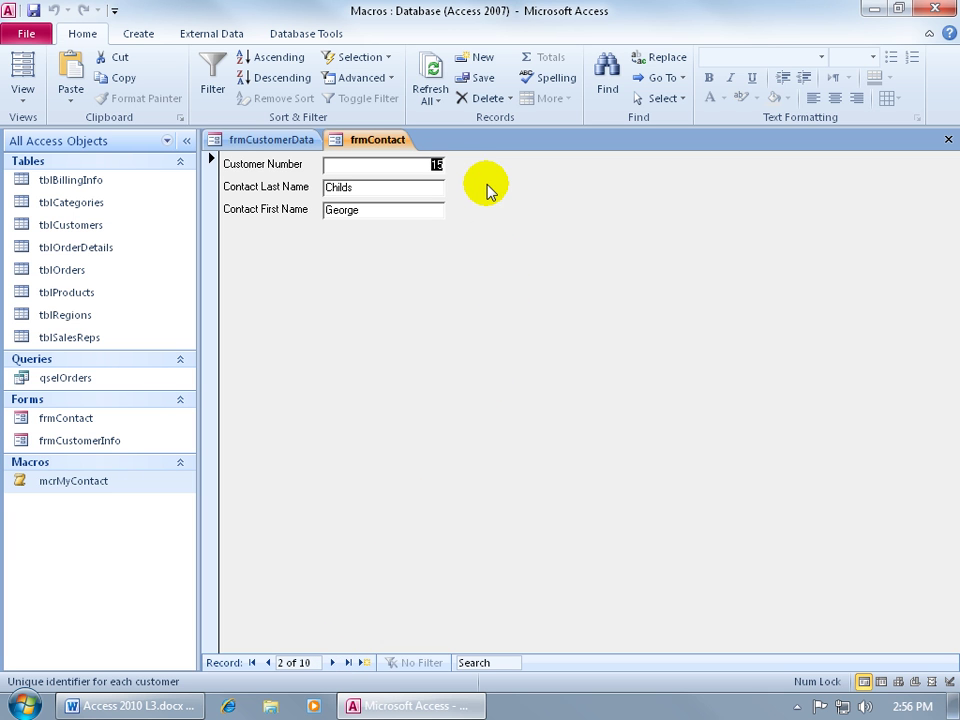
left_click(947, 140)
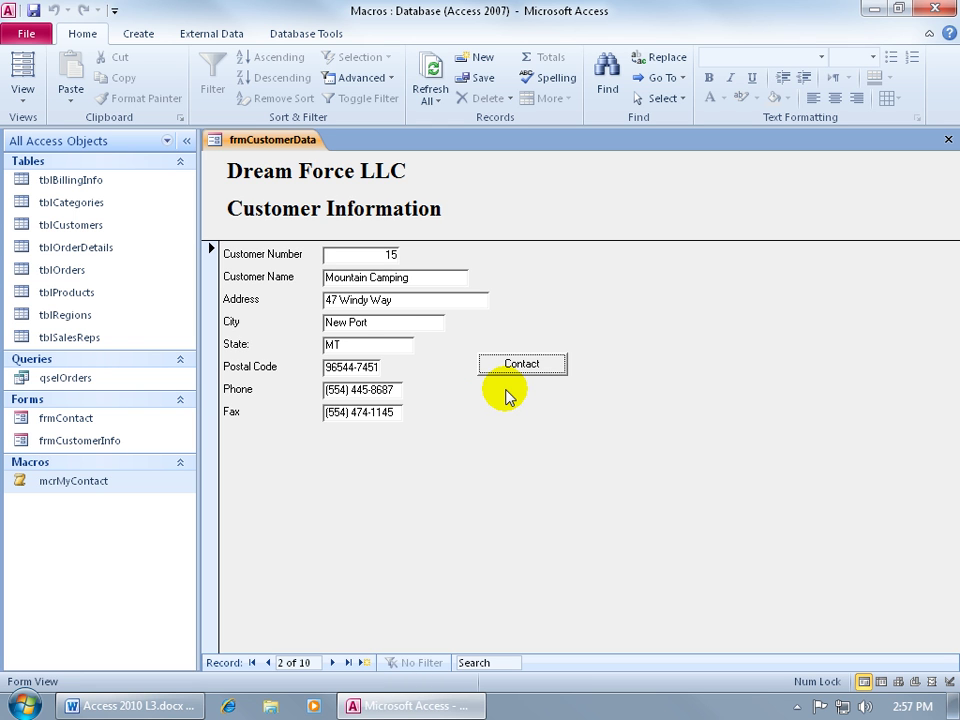
Switch the customer form to Design View.
right_click(98, 481)
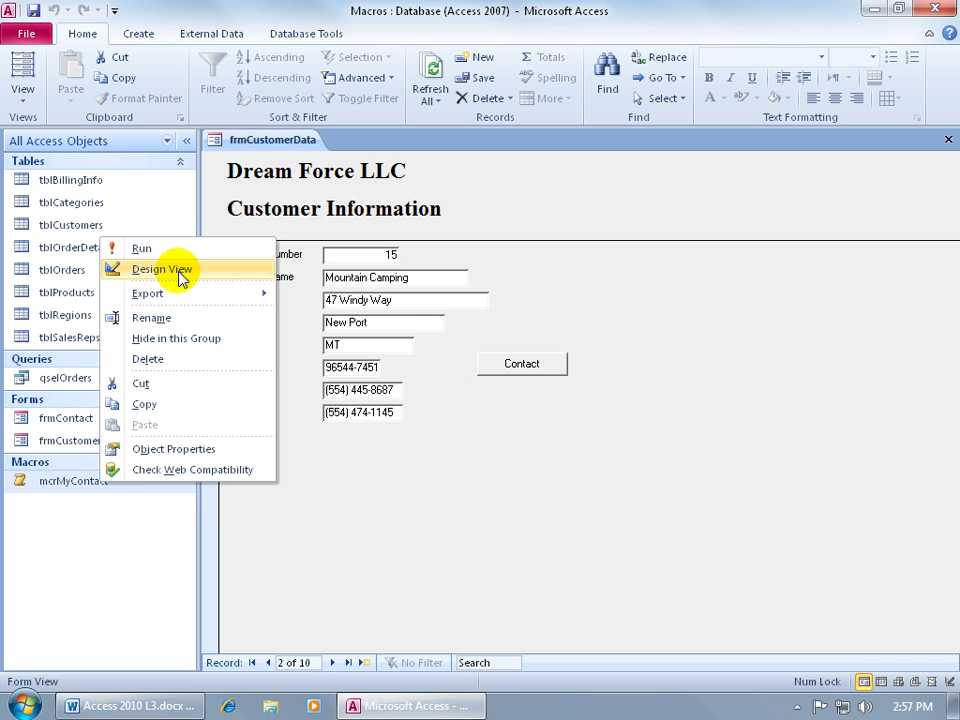
left_click(314, 458)
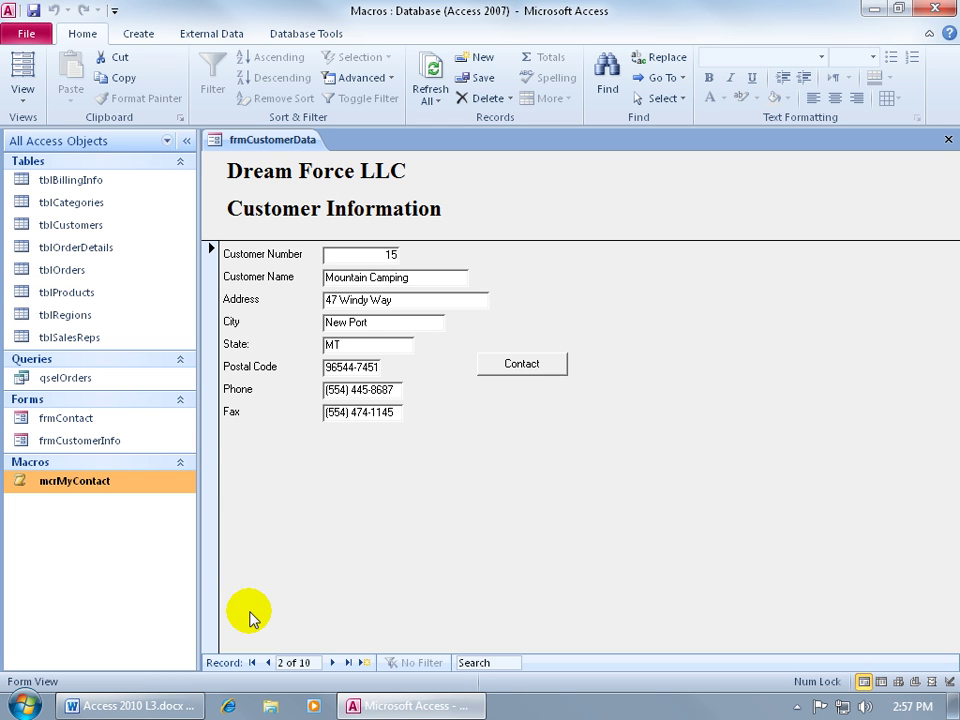
right_click(516, 428)
left_click(547, 476)
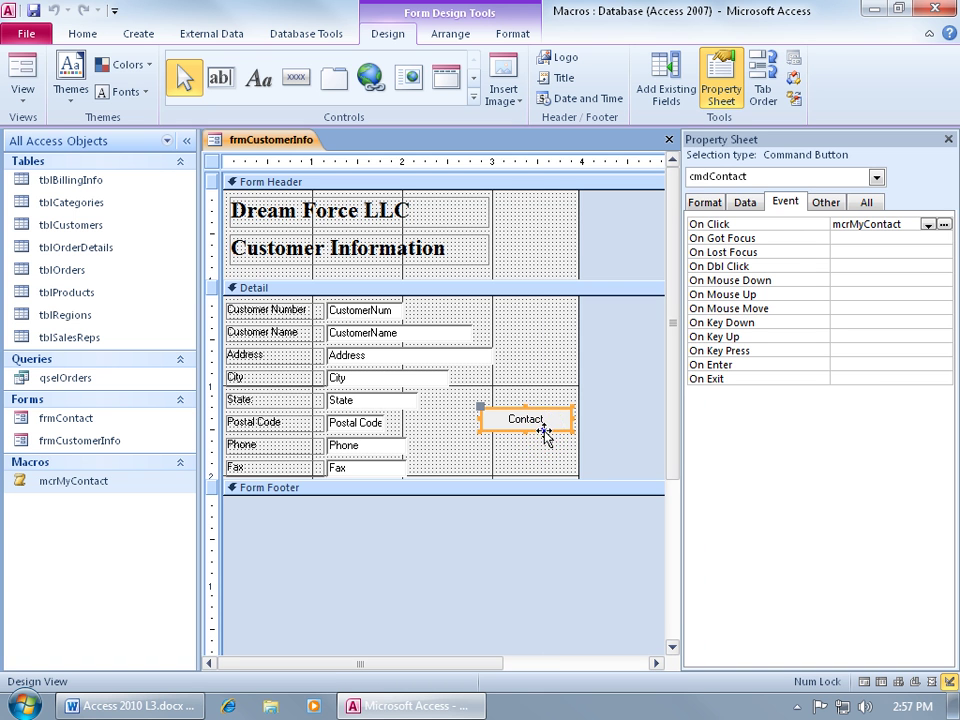
Show the Contact button's event properties, revealing On Click set to mcrMyContact.
right_click(545, 433)
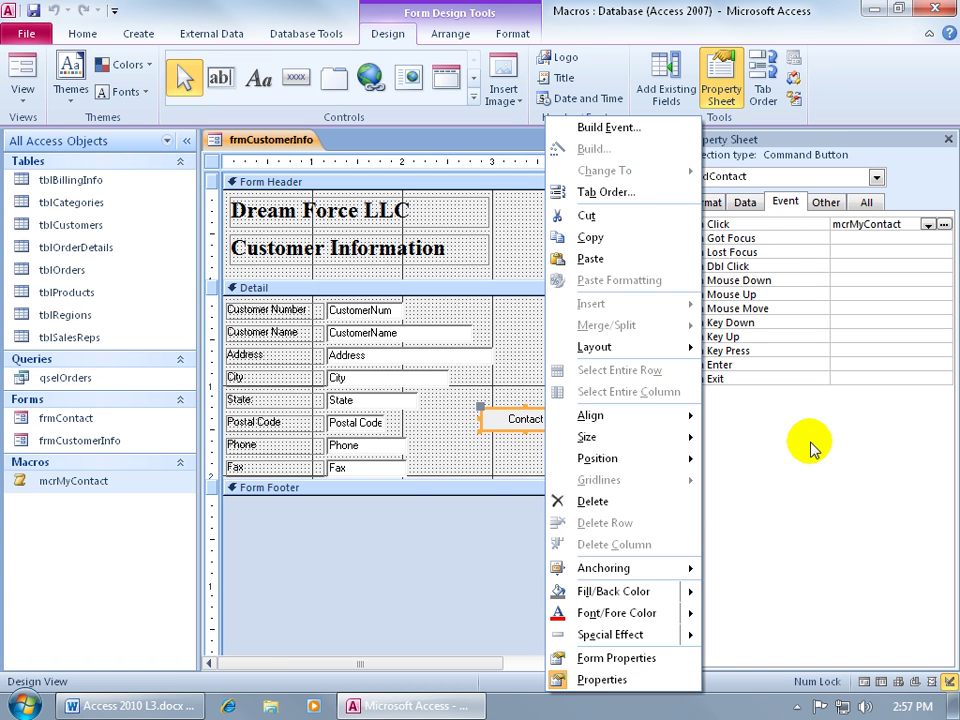
left_click(888, 156)
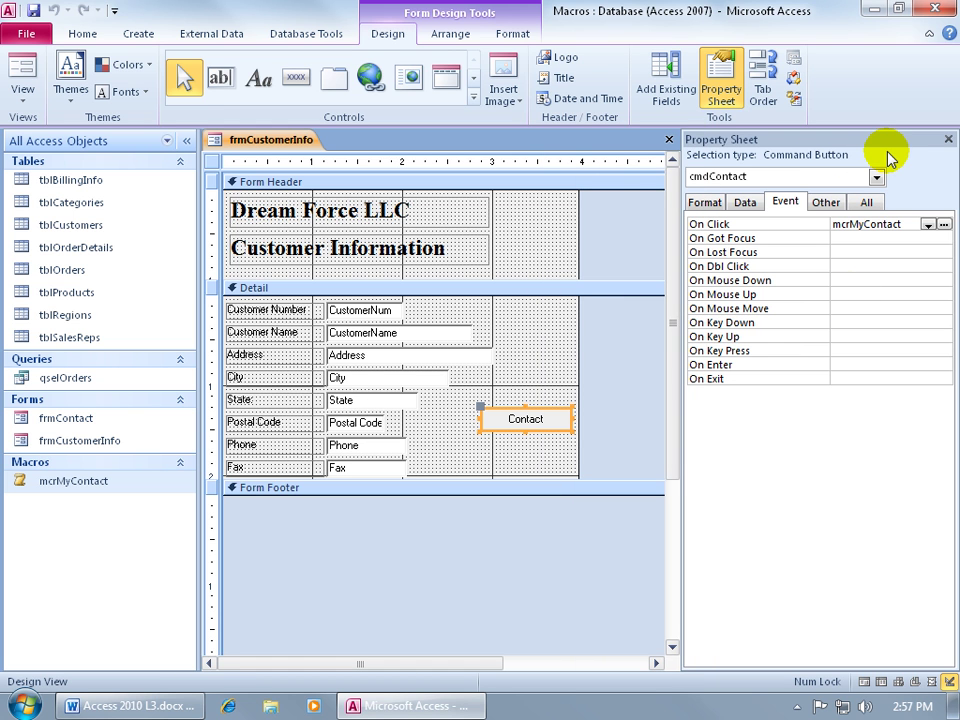
left_click(784, 203)
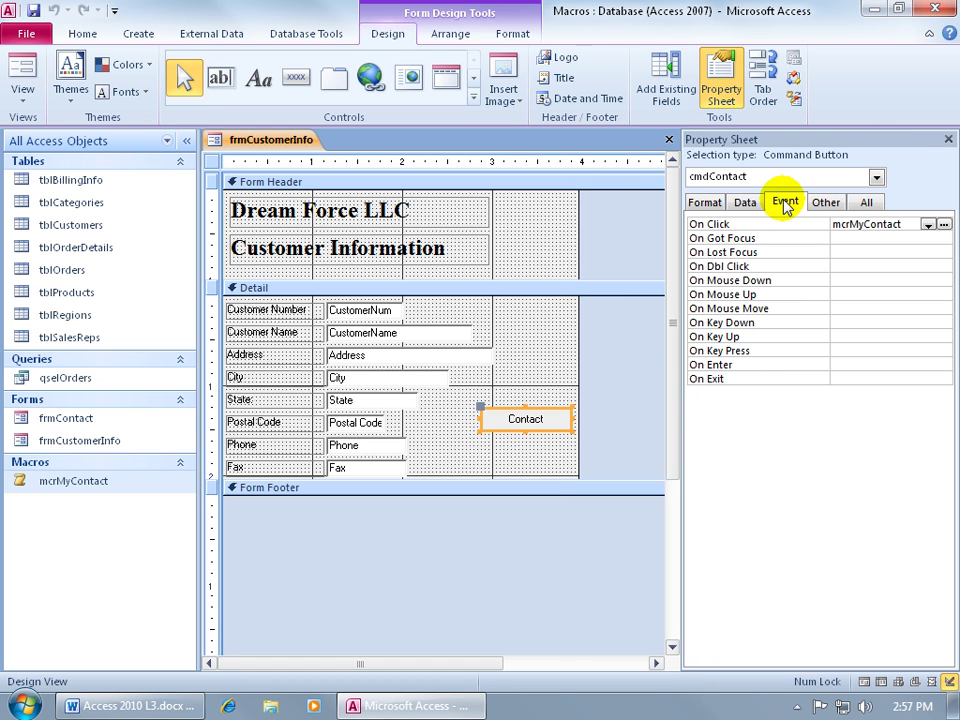
Open mcrMyContact from On Click, expand its OpenForm frmContact action, and select Where Condition.
left_click(944, 226)
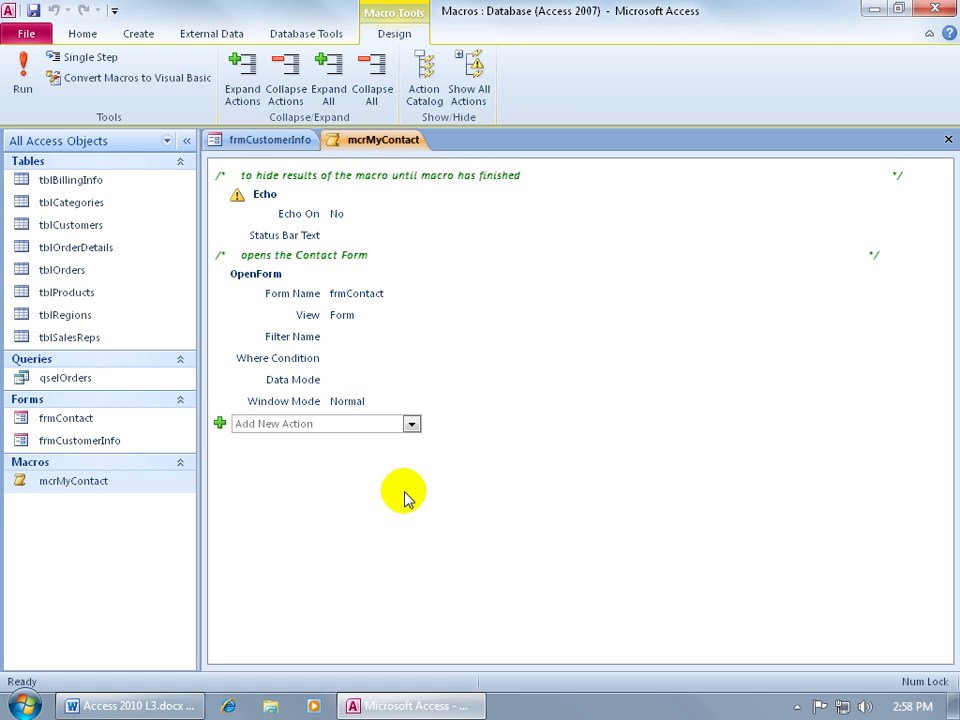
left_click(334, 293)
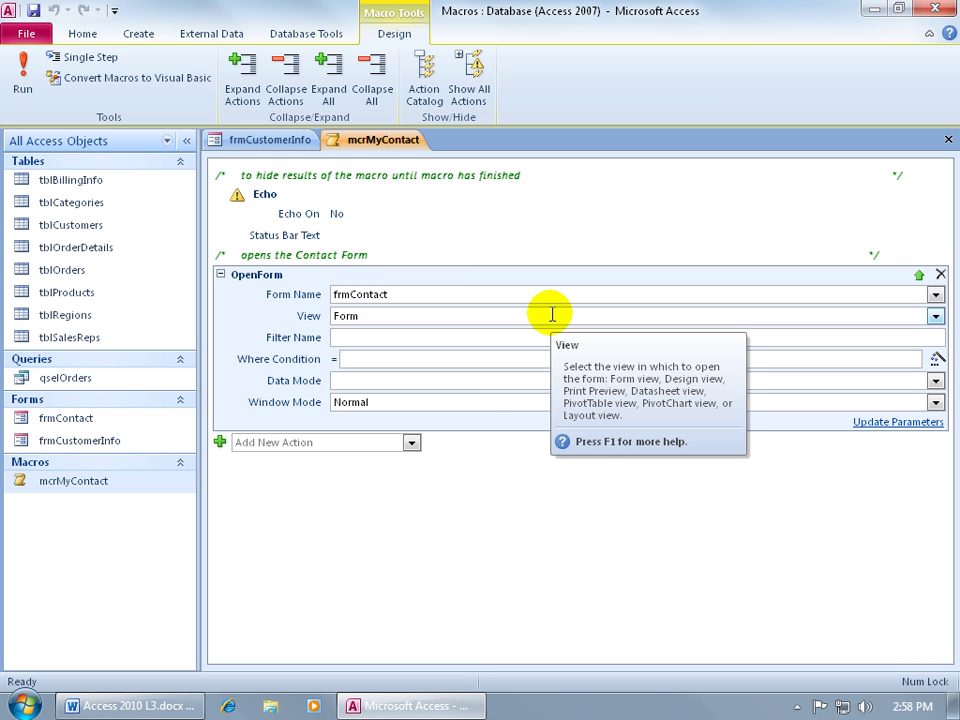
left_click(405, 359)
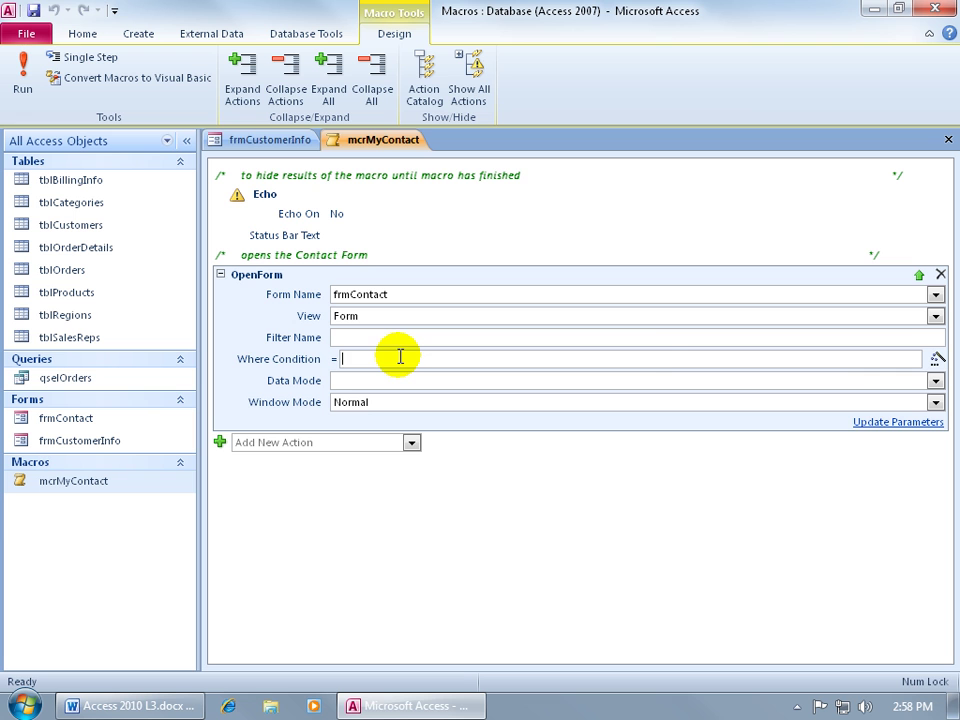
Paste [CustomerNum]=[Forms]![frmCustomerInfo]![CustomerNum] as the Where Condition and view it in the Zoom box.
type("[CustomerNum]=[Forms]![frmCustomerInfo]![CustomerNum]")
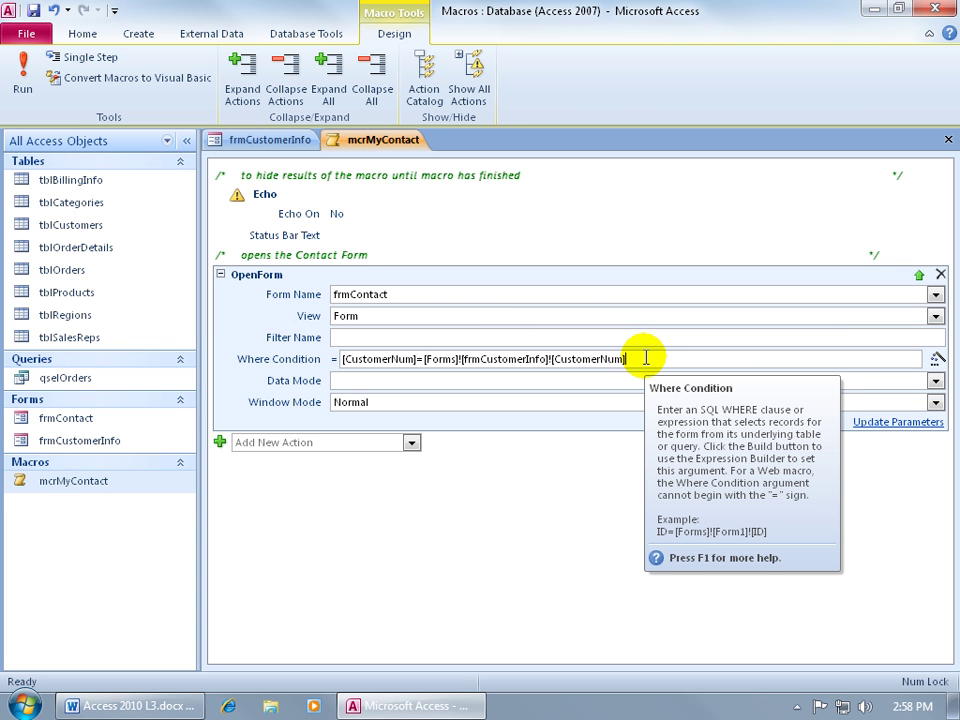
right_click(646, 361)
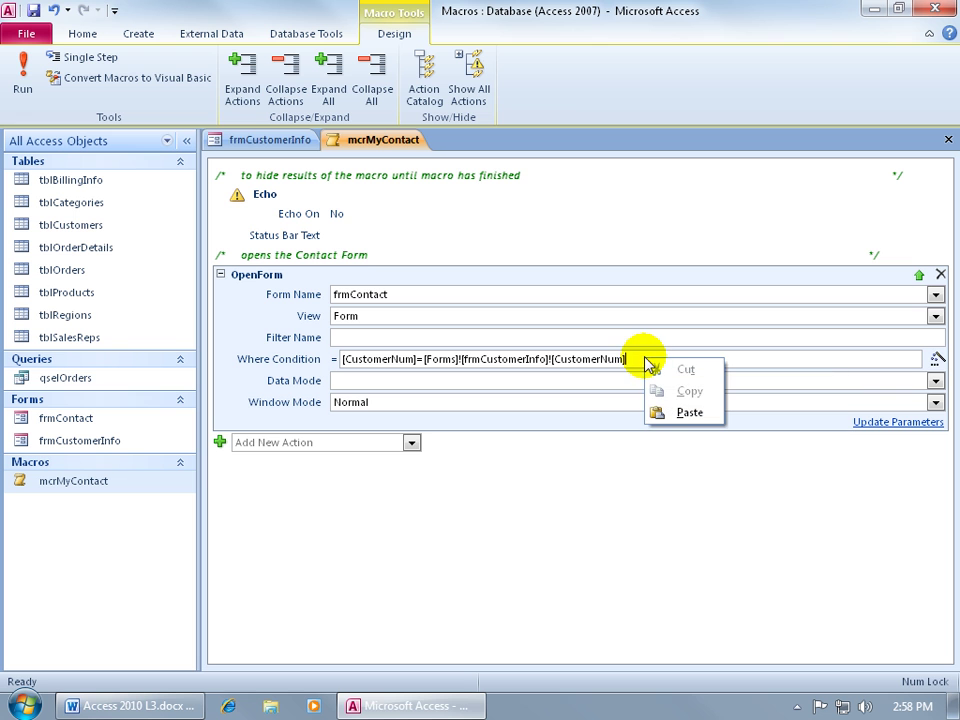
left_click(636, 361)
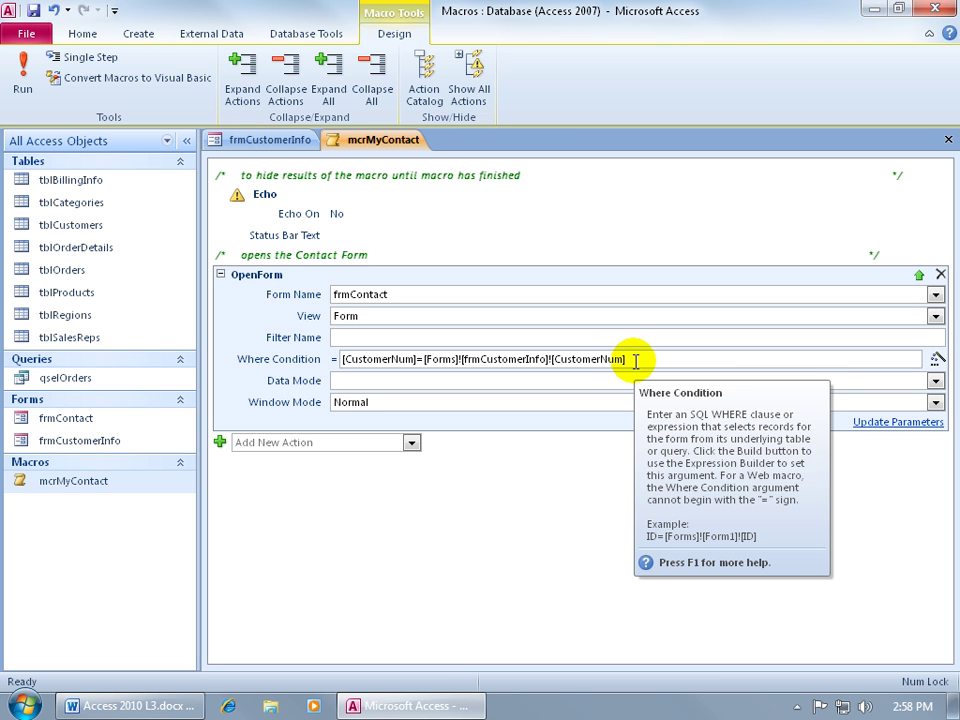
key("shift+F2")
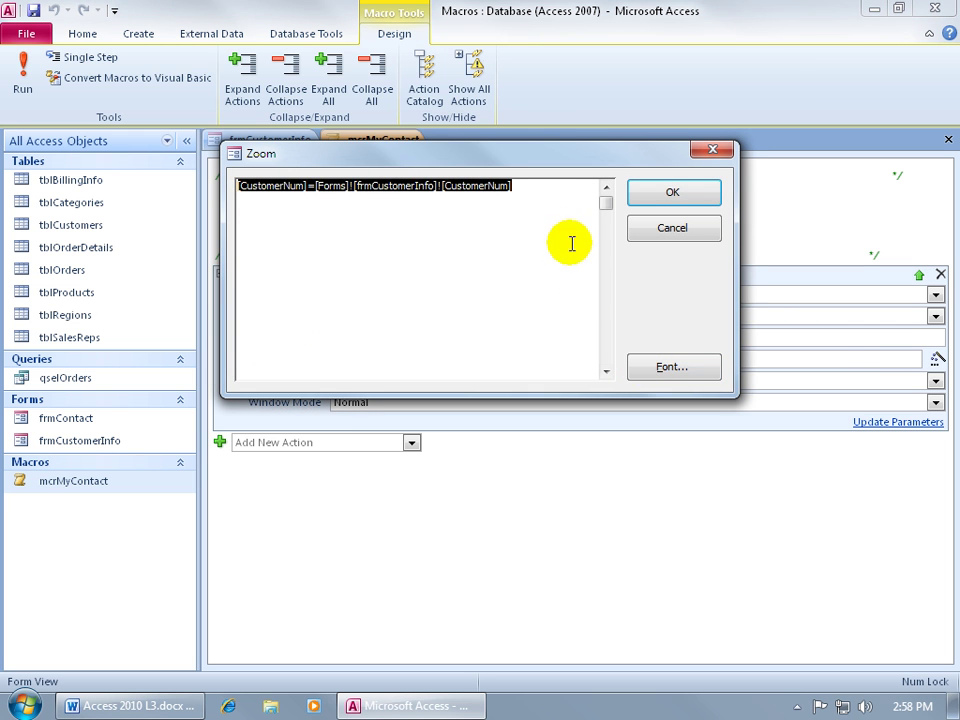
Review the customer-number match expression in the Zoom box and accept it with OK.
left_click(561, 191)
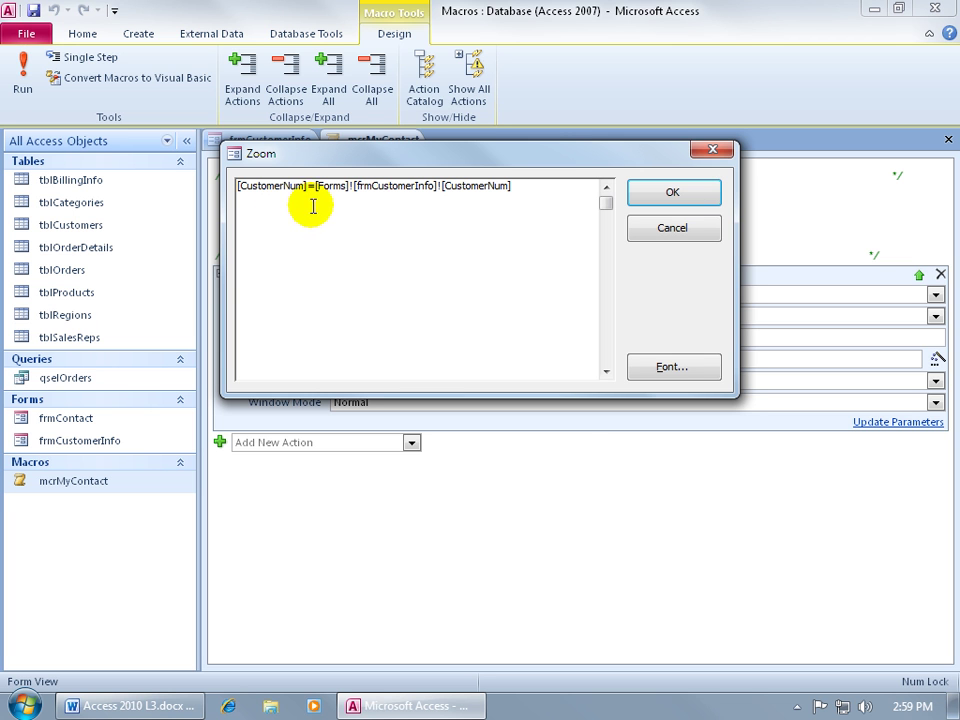
left_click(497, 214)
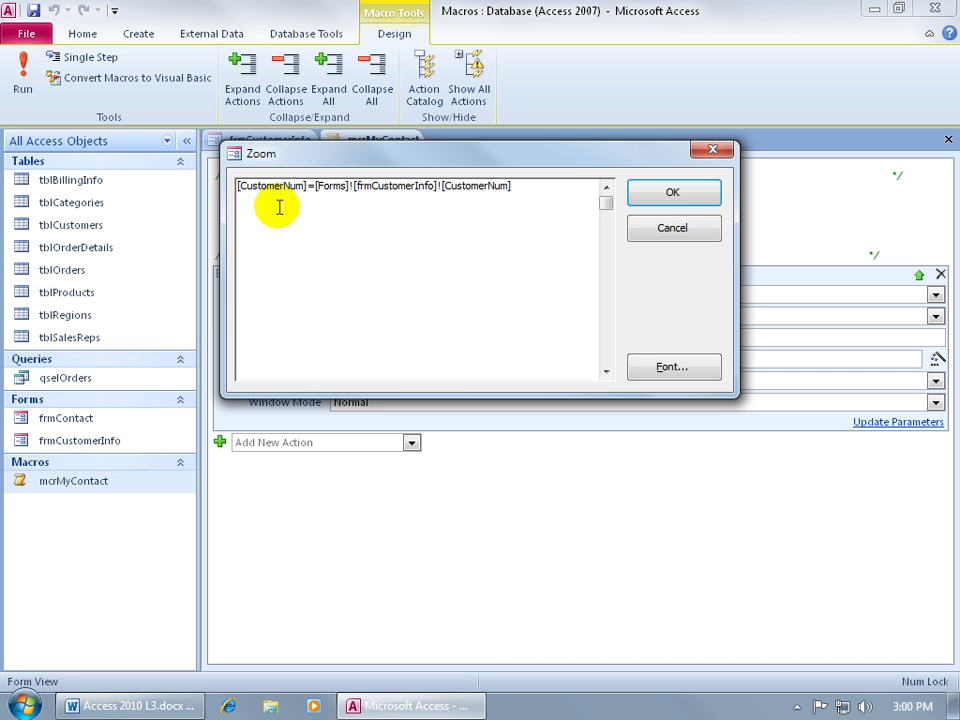
left_click(655, 195)
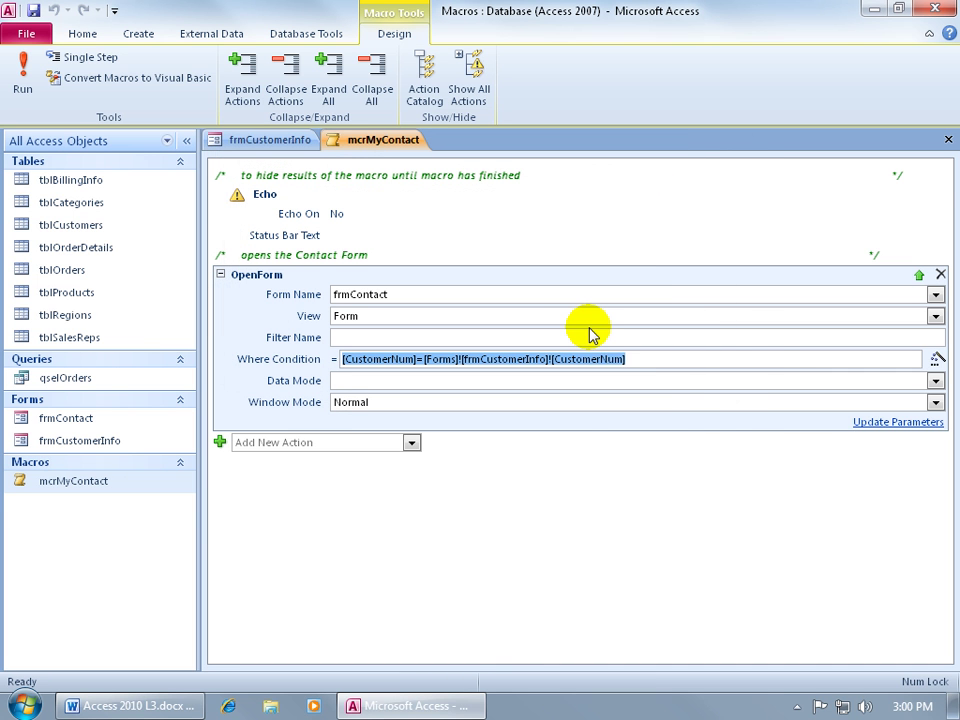
Save and close the macro, return to Form View, and open contacts for customer 20 at record 3.
left_click(37, 13)
left_click(947, 140)
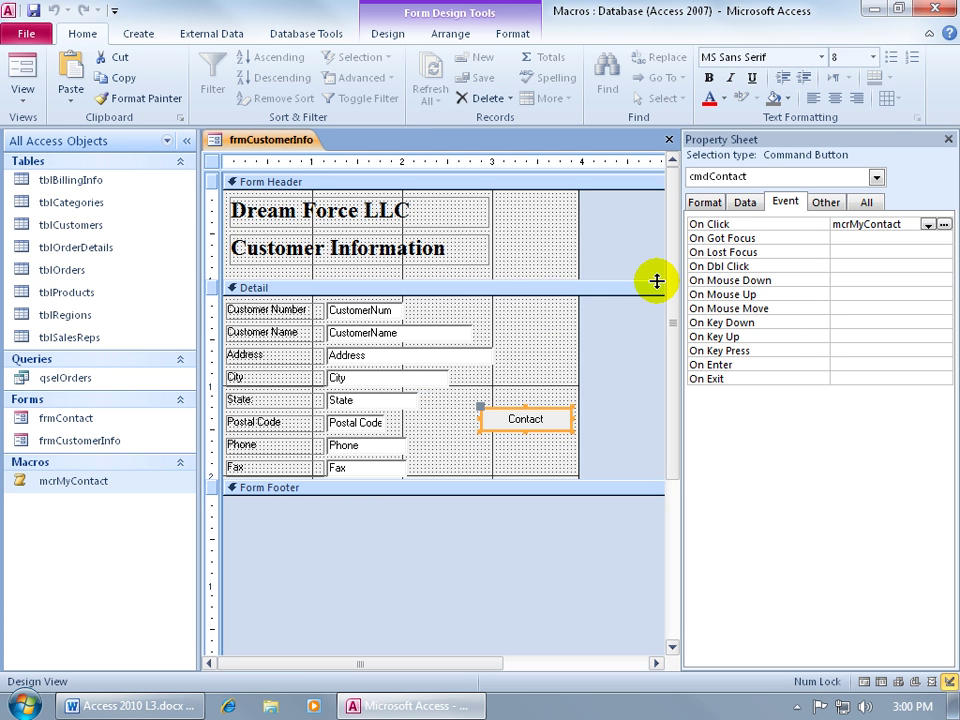
right_click(283, 143)
left_click(320, 228)
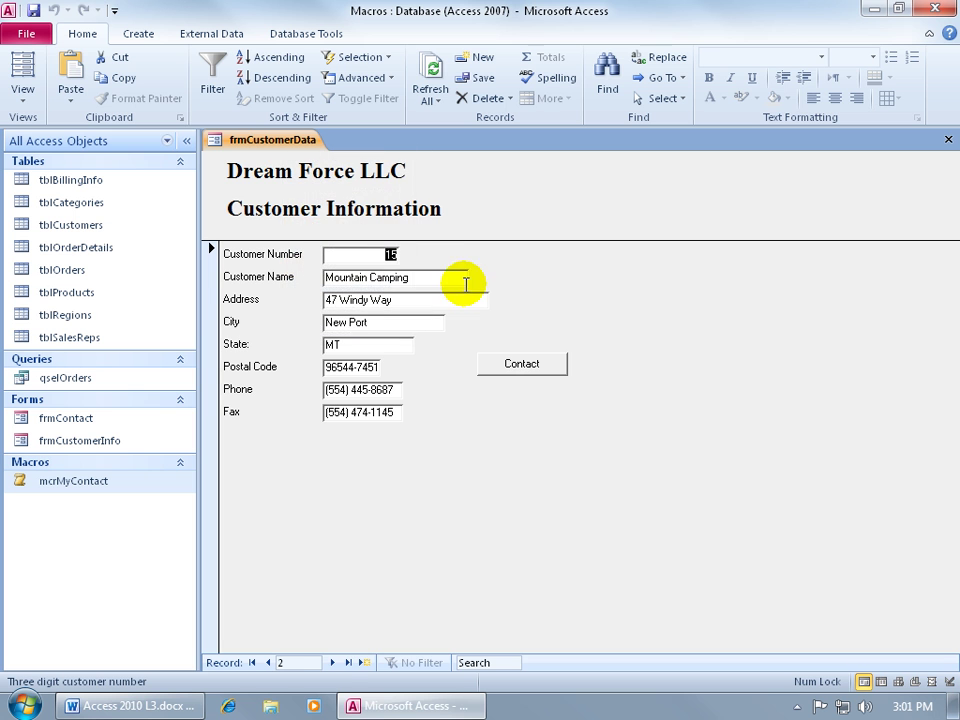
left_click(333, 663)
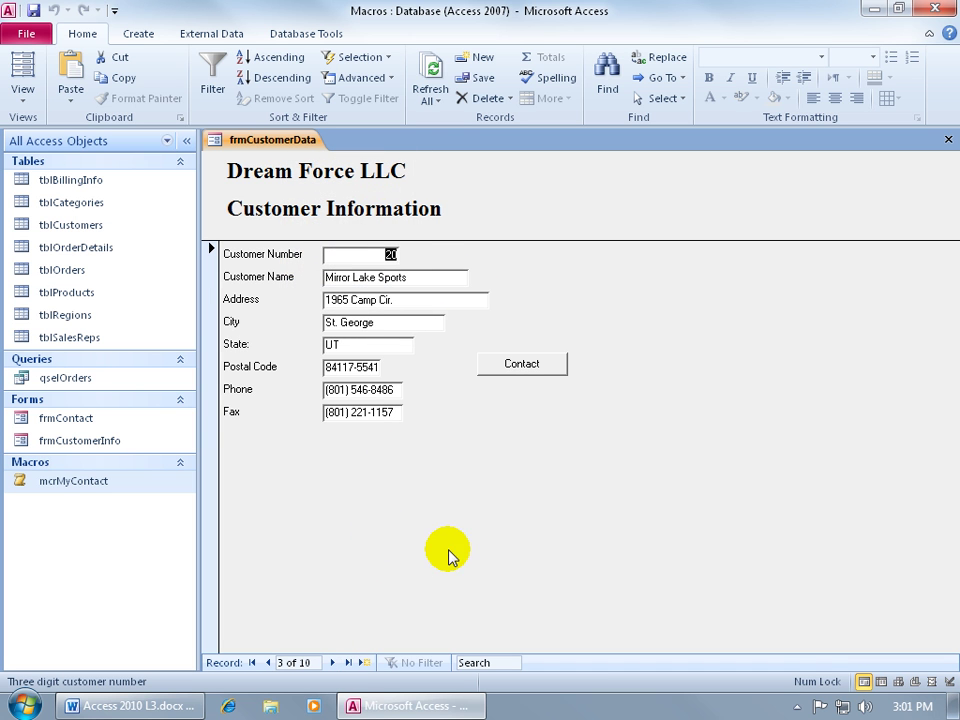
left_click(518, 364)
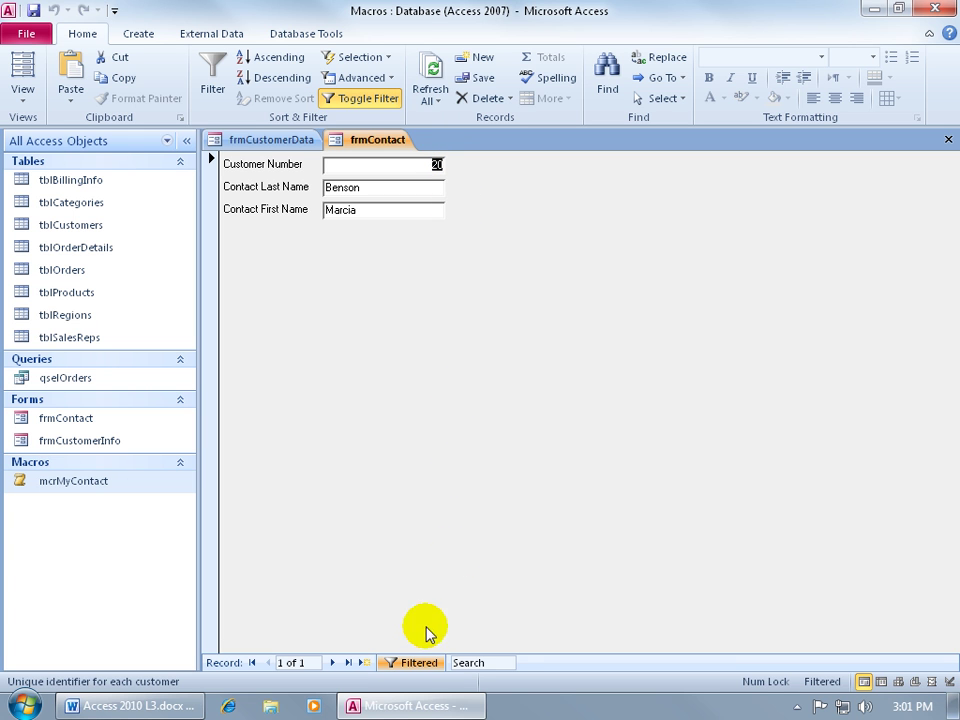
Toggle the contact filter off and on, then open the filtered contact for customer 25, All Weather Sports.
left_click(414, 663)
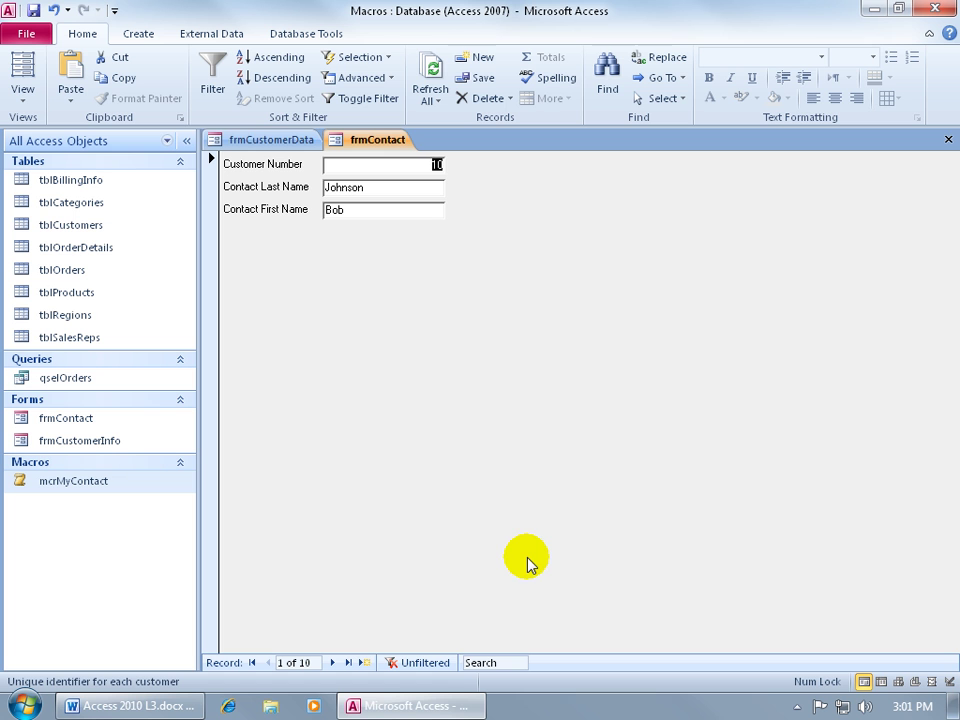
left_click(428, 663)
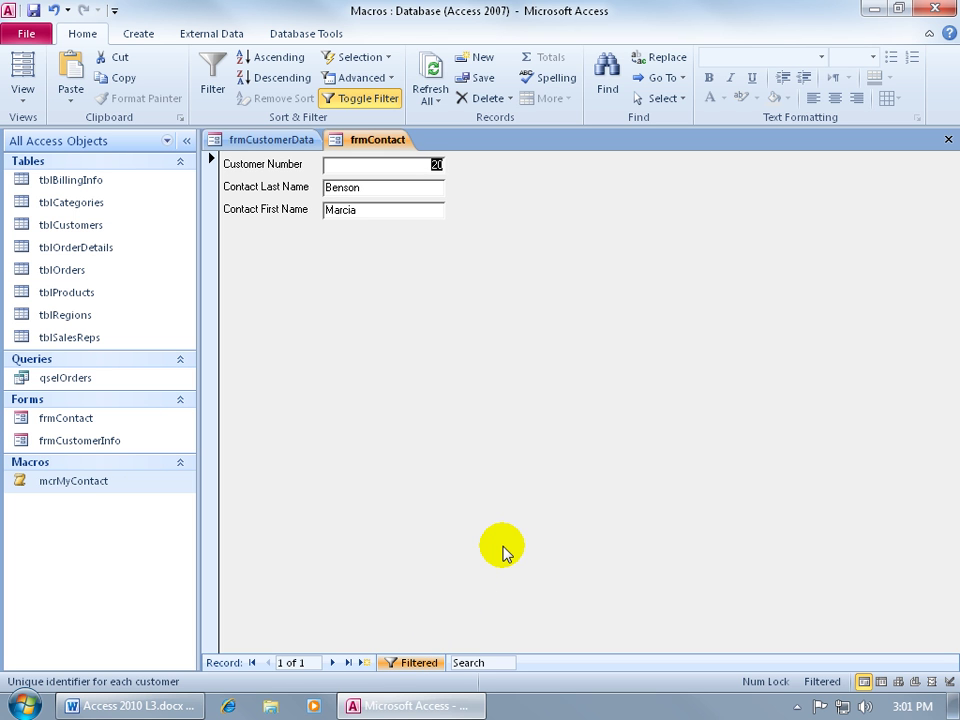
left_click(948, 139)
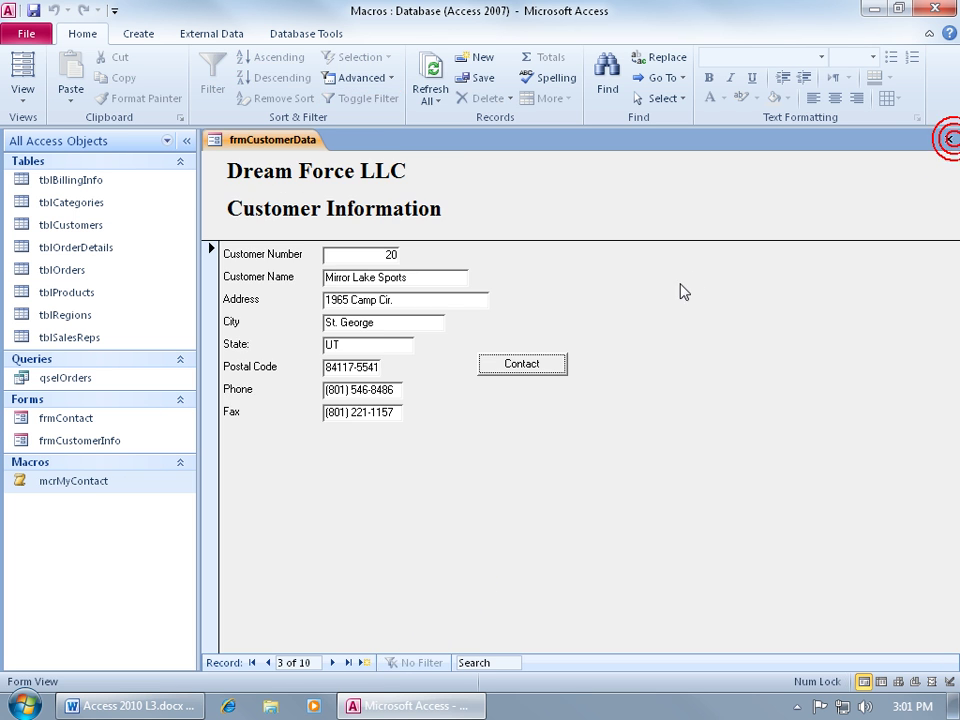
left_click(332, 663)
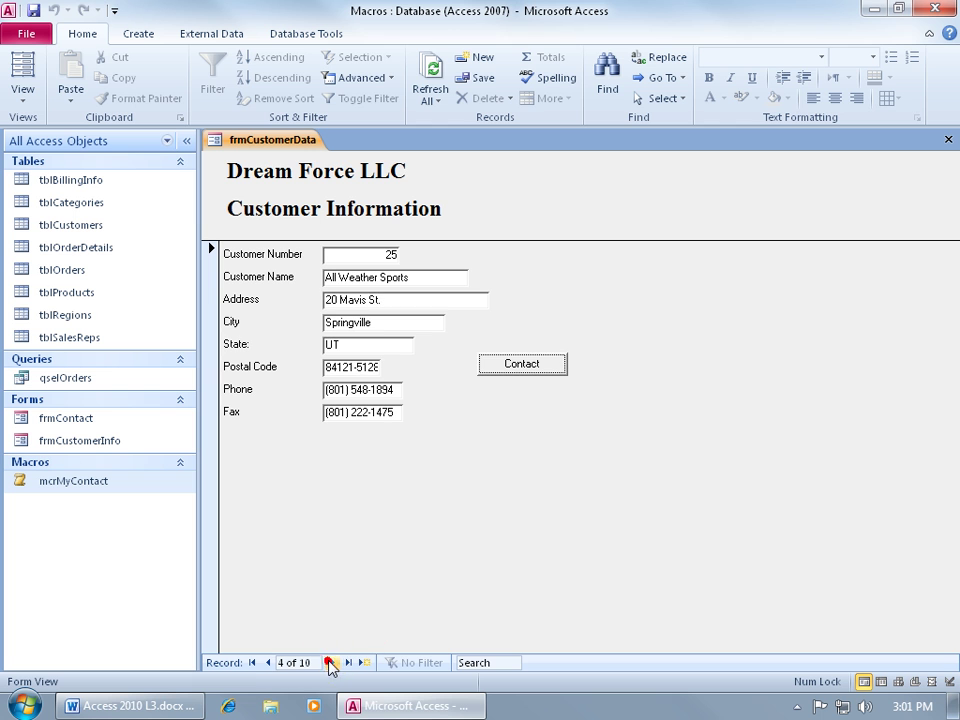
left_click(524, 366)
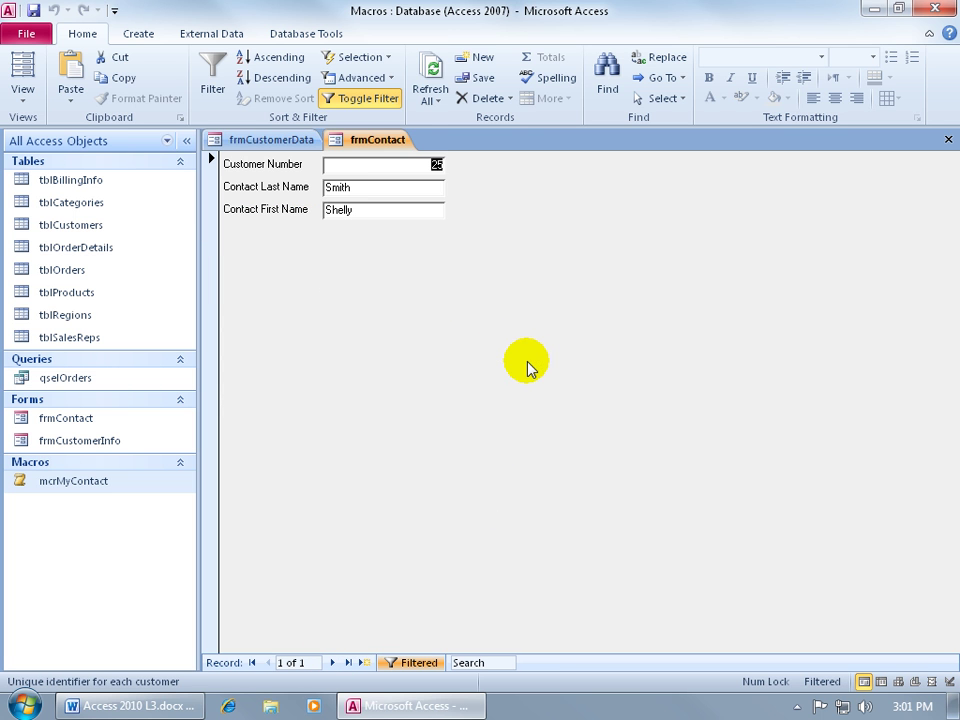